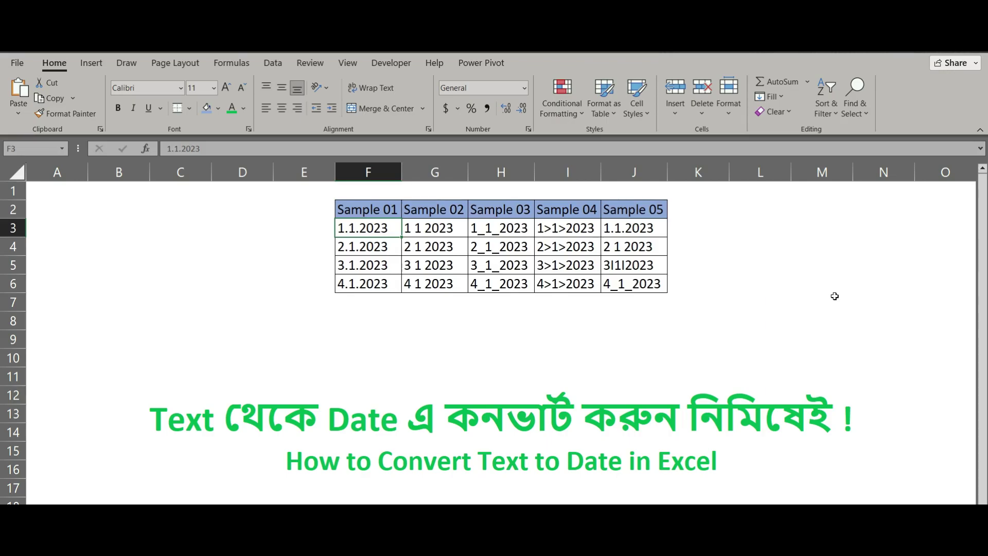
- Inspect the Sample 01 text dates in F3:F6 and the Sample 02 value '1 1 2023'
click(835, 296)
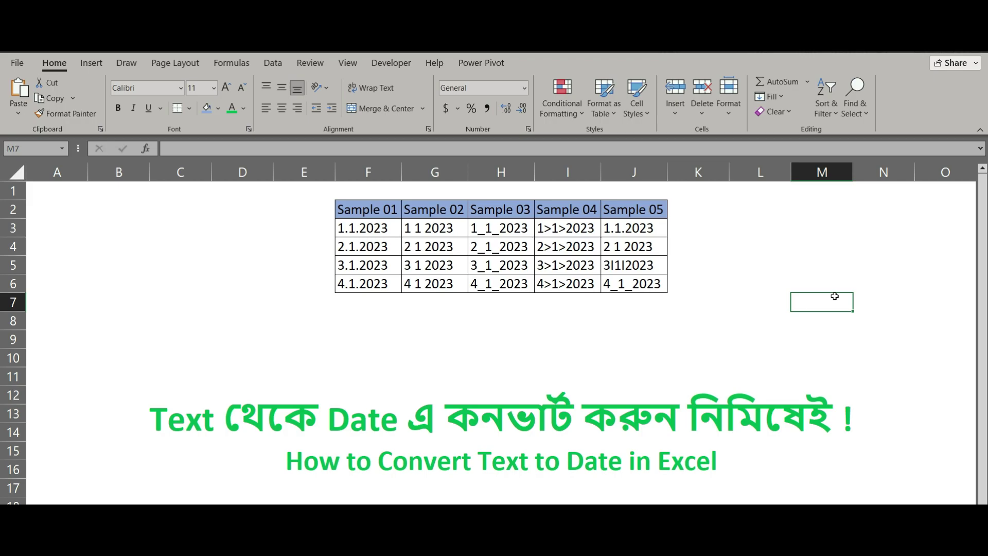
click(391, 229)
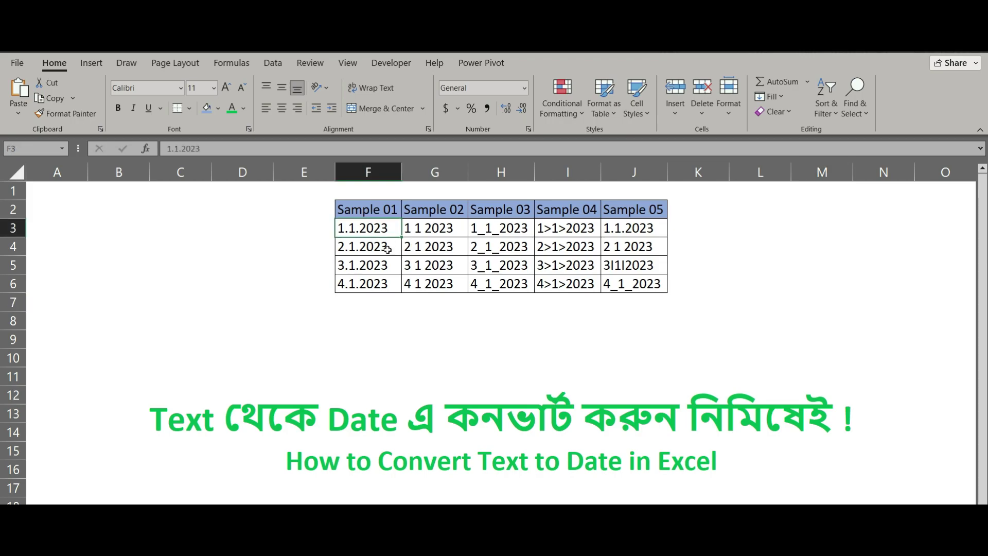
click(390, 247)
click(385, 264)
click(386, 282)
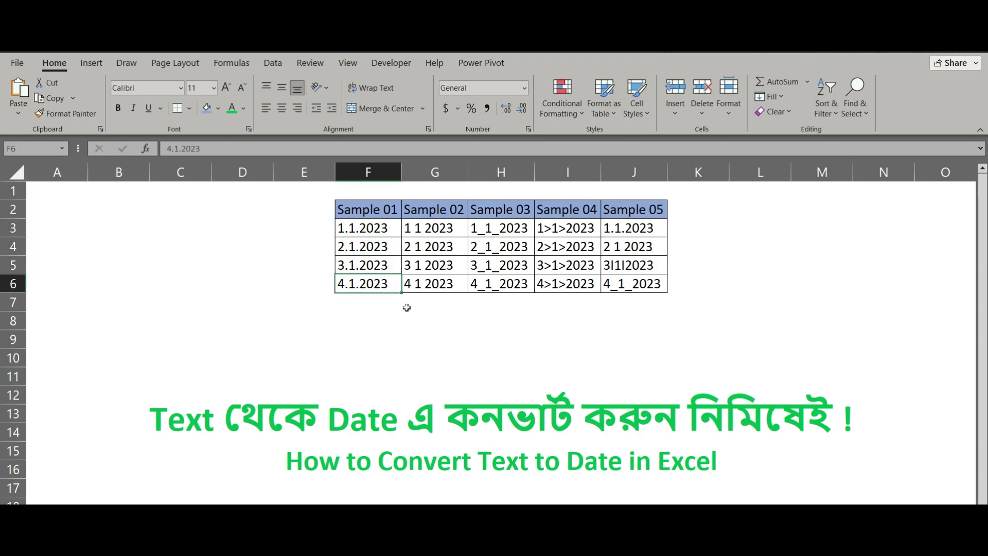
click(453, 323)
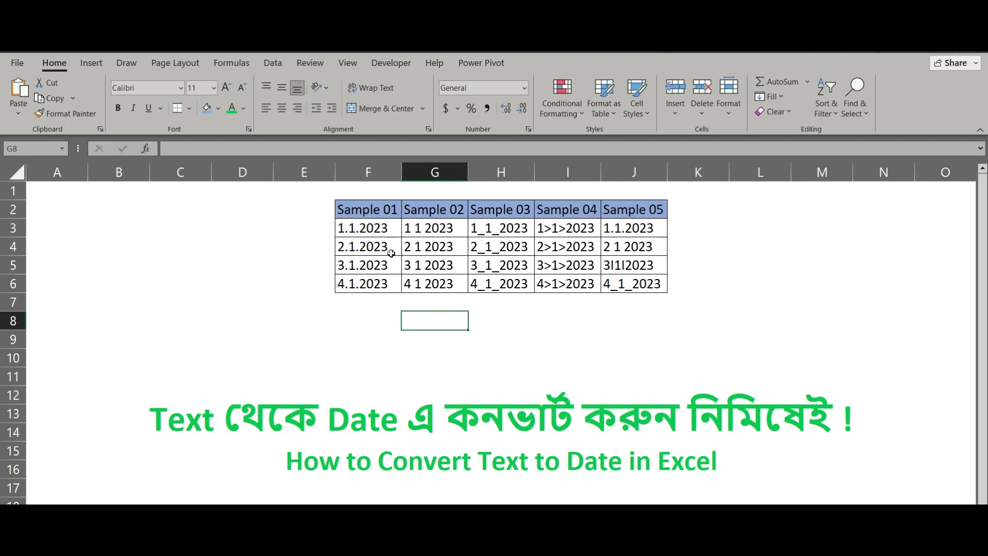
click(363, 233)
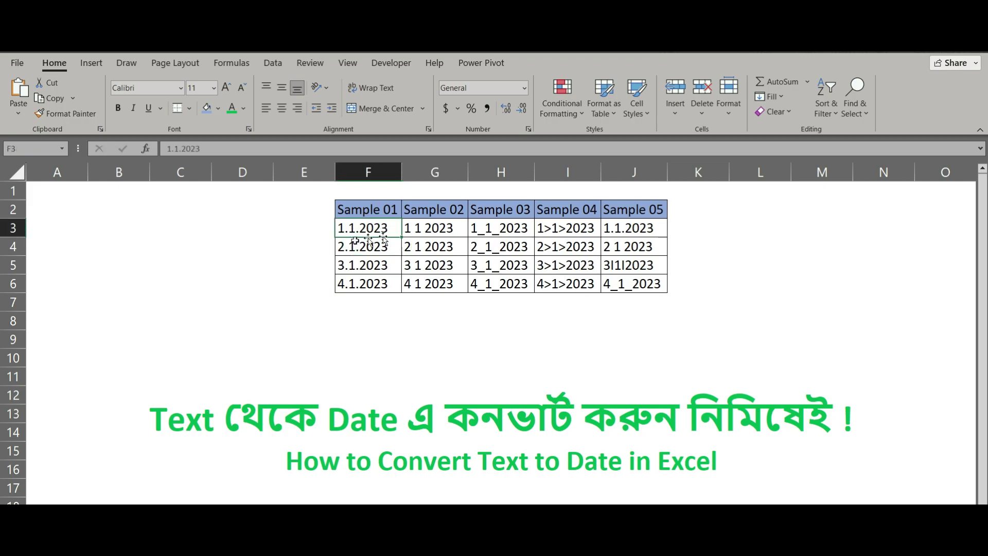
click(433, 228)
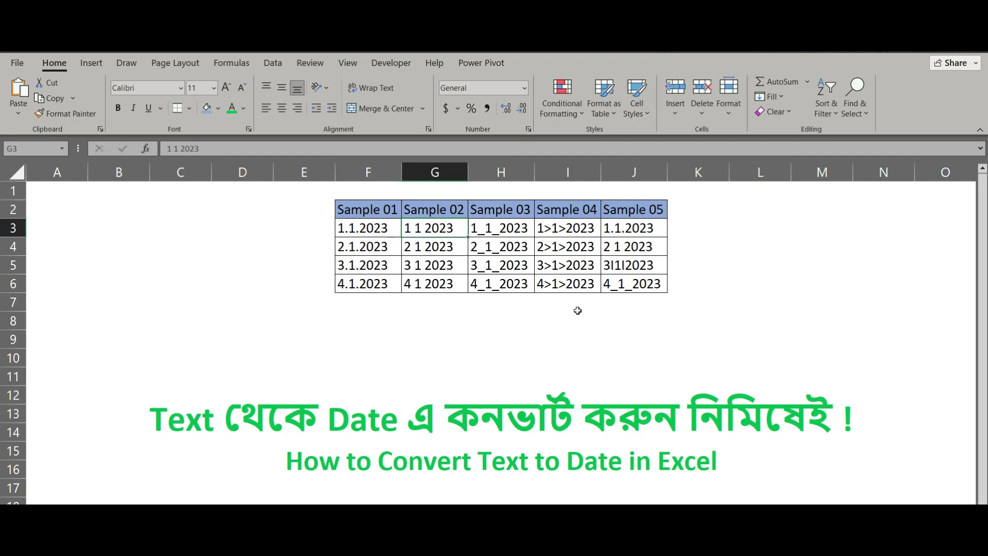
click(410, 308)
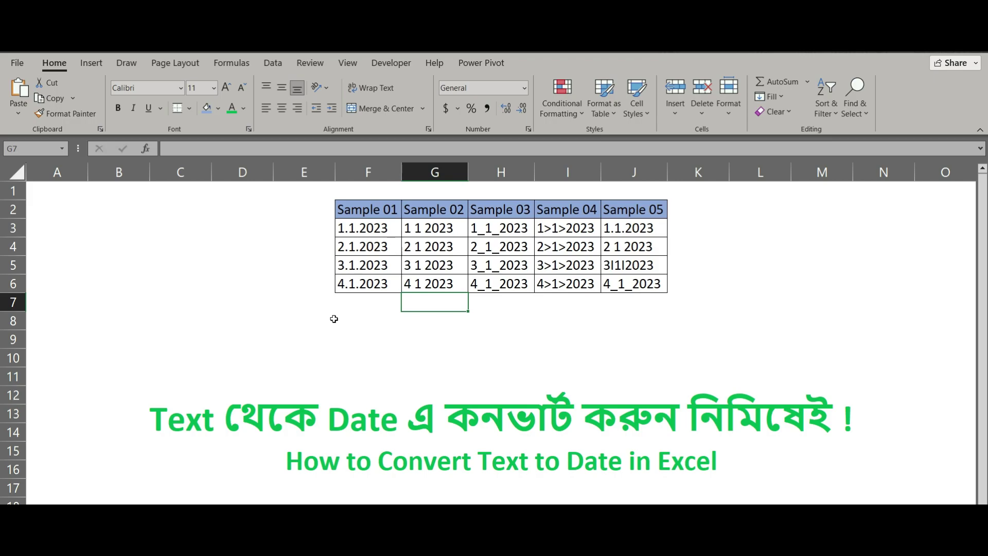
- Try extending the Sample 01 series down into F7:F9, then undo the fill
drag(383, 228, 380, 290)
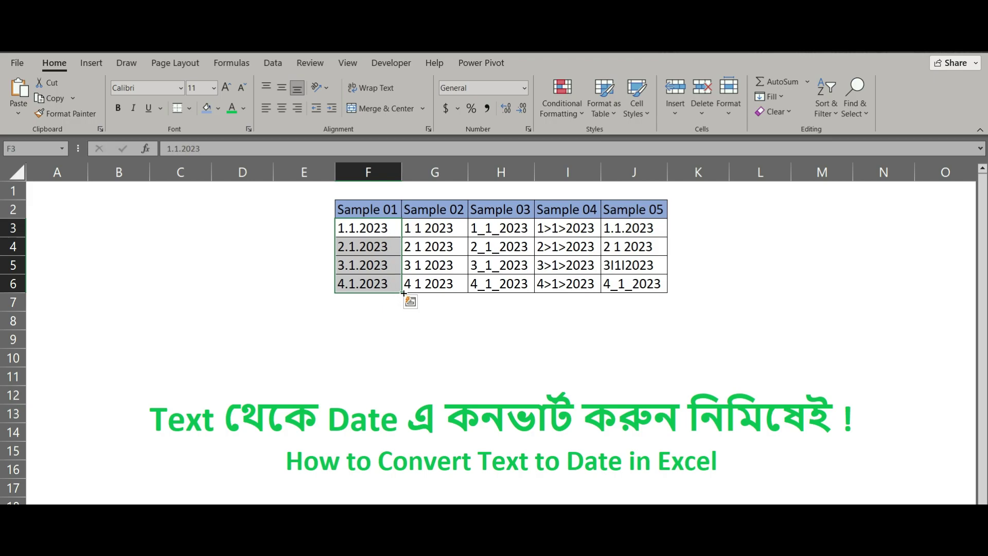
drag(402, 293, 402, 327)
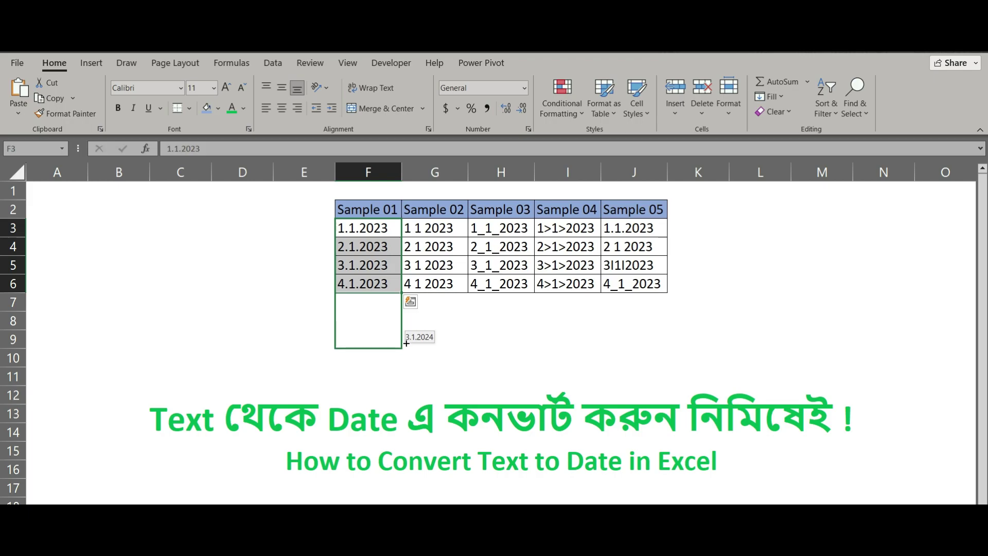
drag(406, 340, 401, 347)
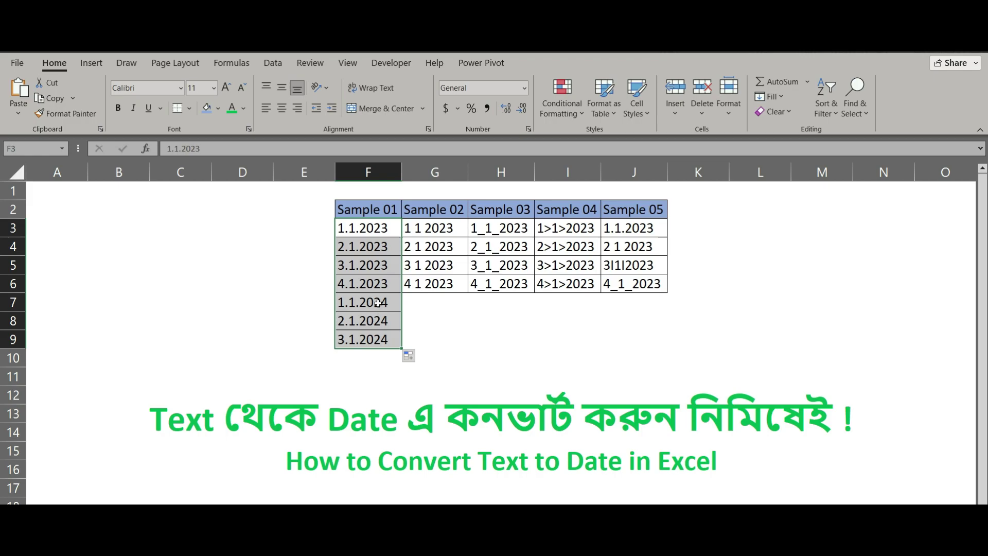
click(422, 314)
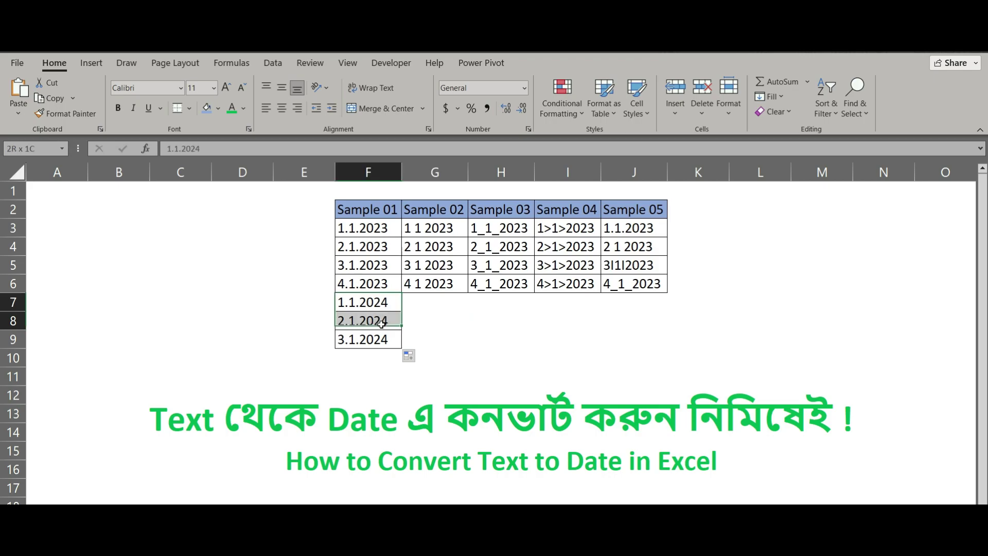
drag(381, 303, 381, 320)
click(454, 324)
key(ctrl+z)
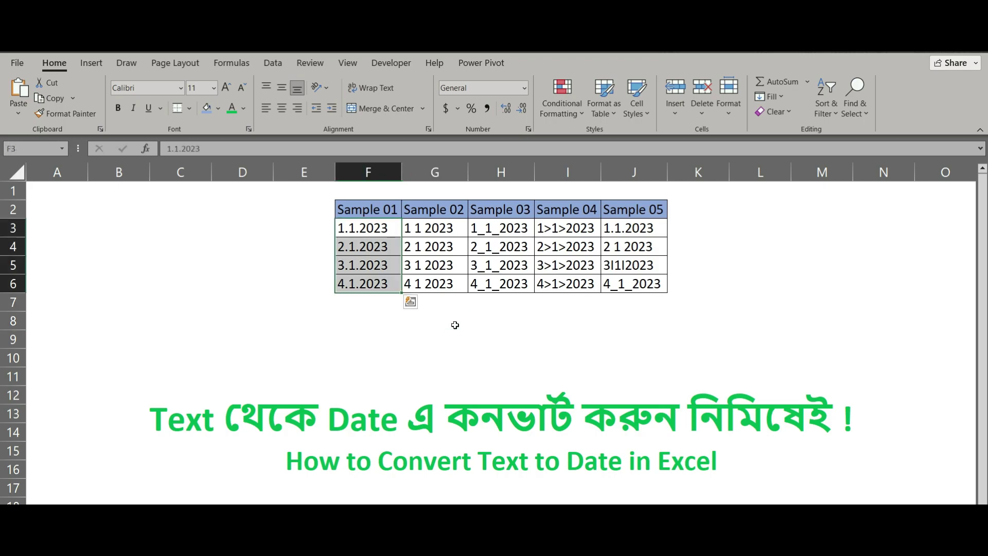
click(454, 326)
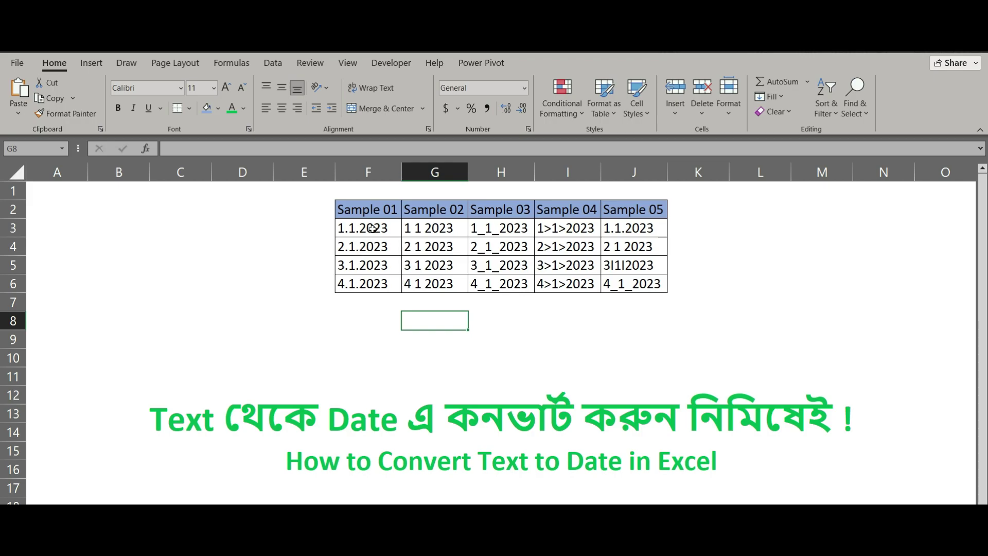
- Run Text to Columns on F3:F6, keeping Delimited, through to Step 3 of 3
drag(372, 228, 363, 283)
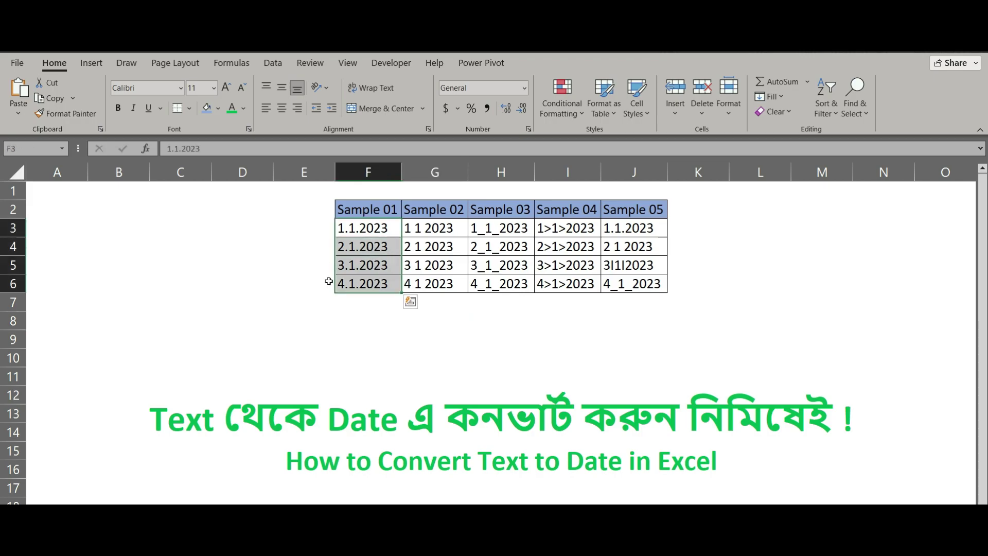
click(269, 63)
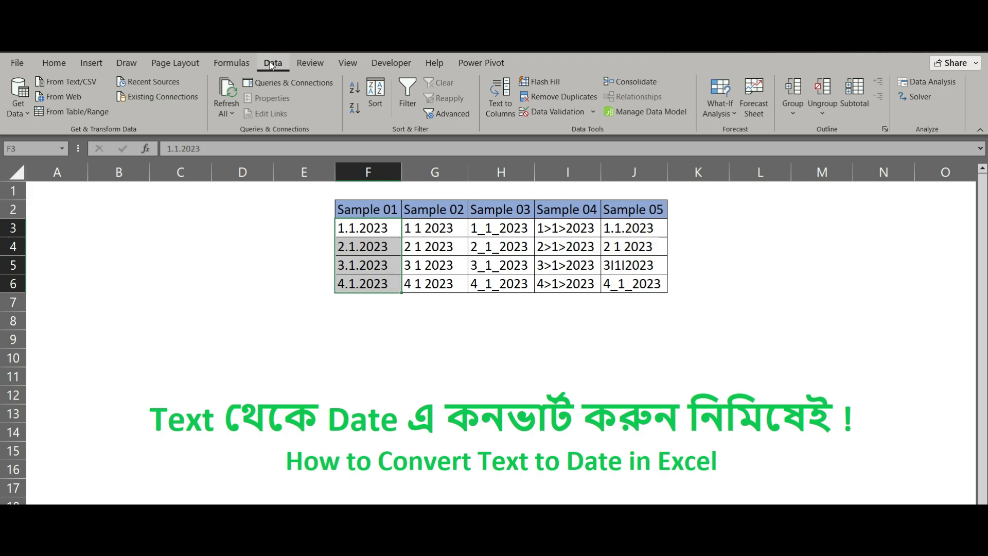
click(499, 101)
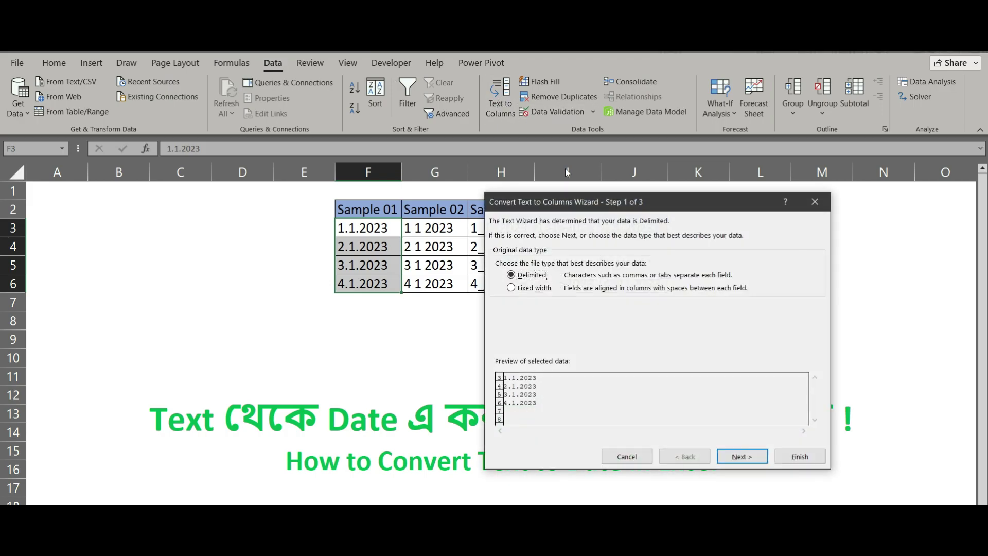
drag(603, 205, 561, 160)
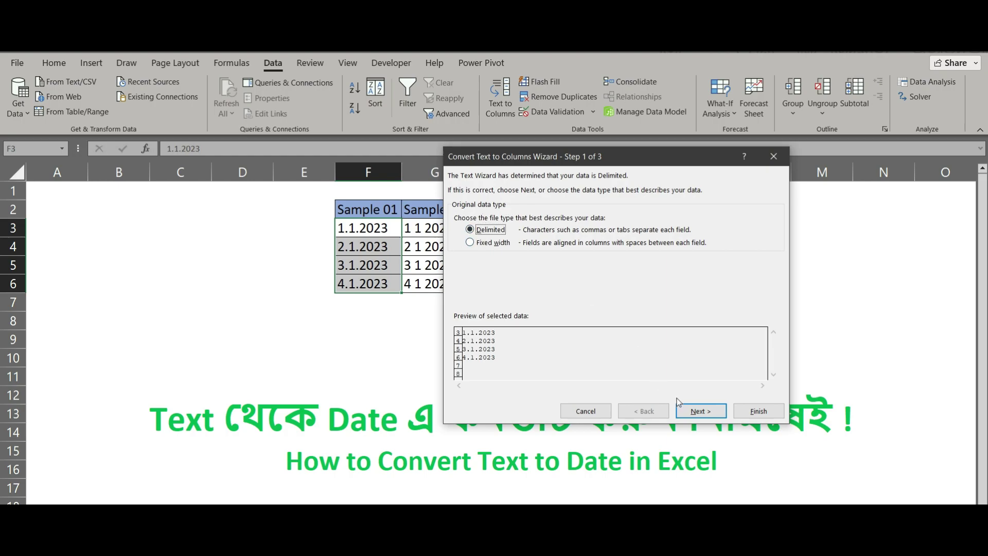
click(701, 414)
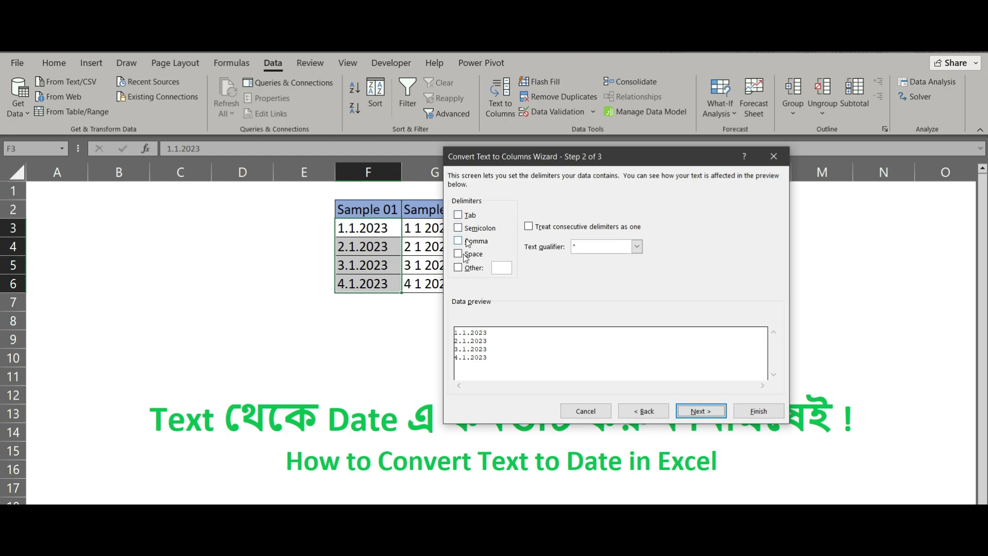
click(709, 413)
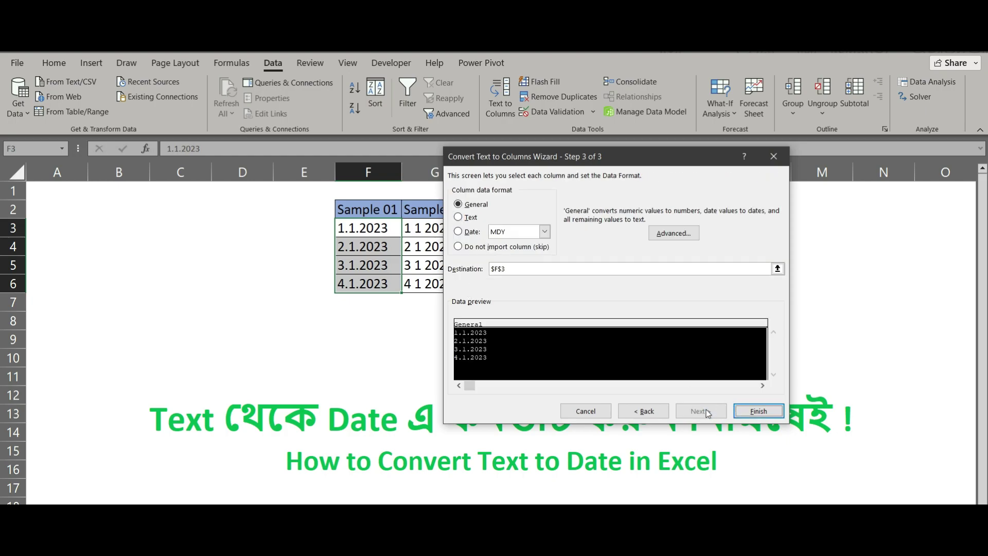
drag(606, 155, 687, 163)
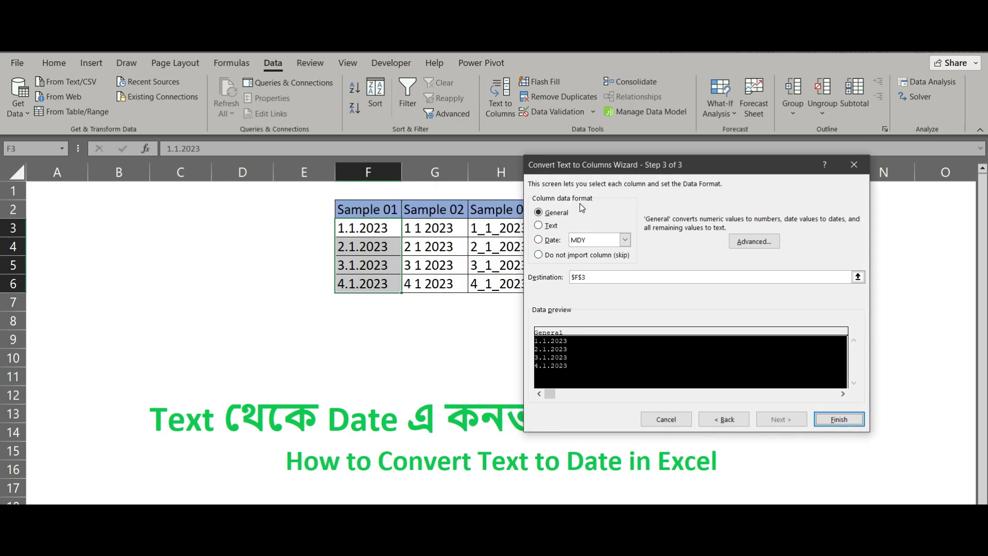
- Set the column data format to Date MDY and finish, giving 1/1/2023 through 4/1/2023
drag(605, 166, 612, 161)
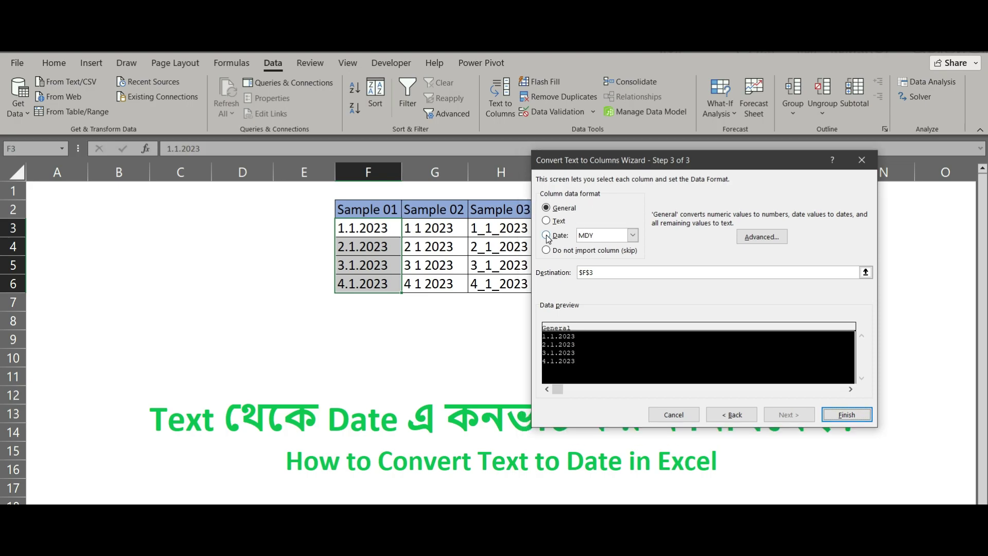
click(549, 235)
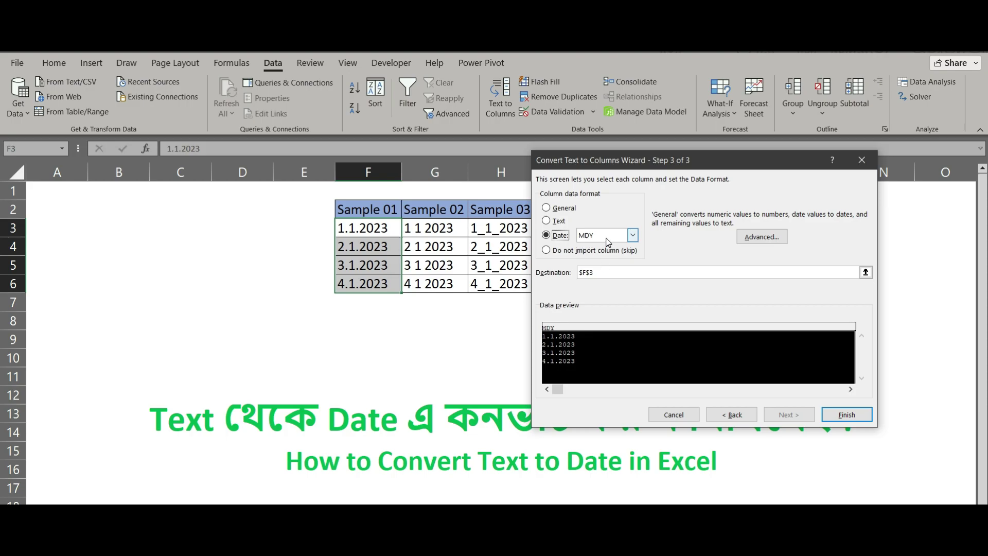
click(842, 415)
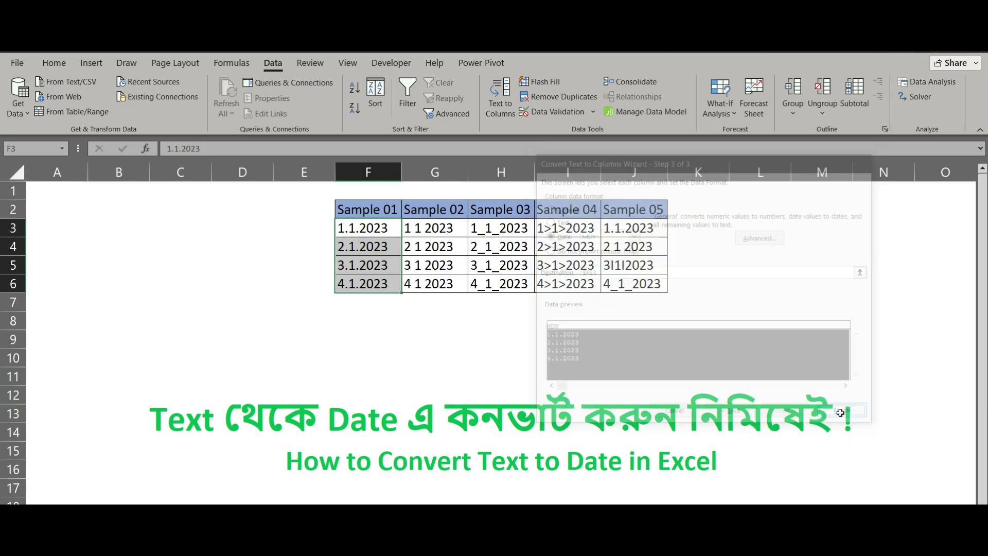
click(364, 318)
- Fill the Sample 01 dates down to F9 (7/1/2023), then select Sample 02's G3:G6
mouse_move(379, 227)
mouse_down()
mouse_move(387, 283)
mouse_move(399, 293)
mouse_move(401, 352)
mouse_move(401, 342)
mouse_up()
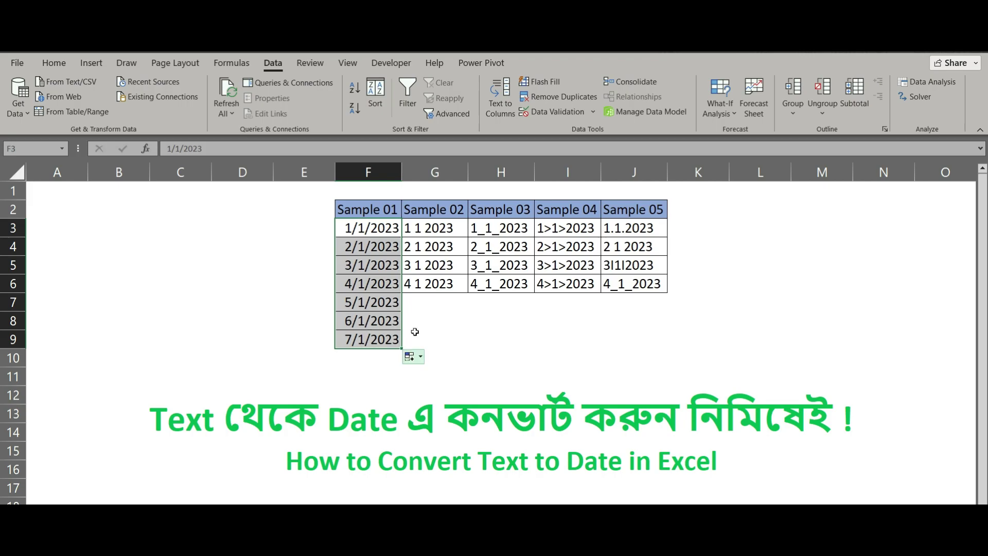
click(451, 335)
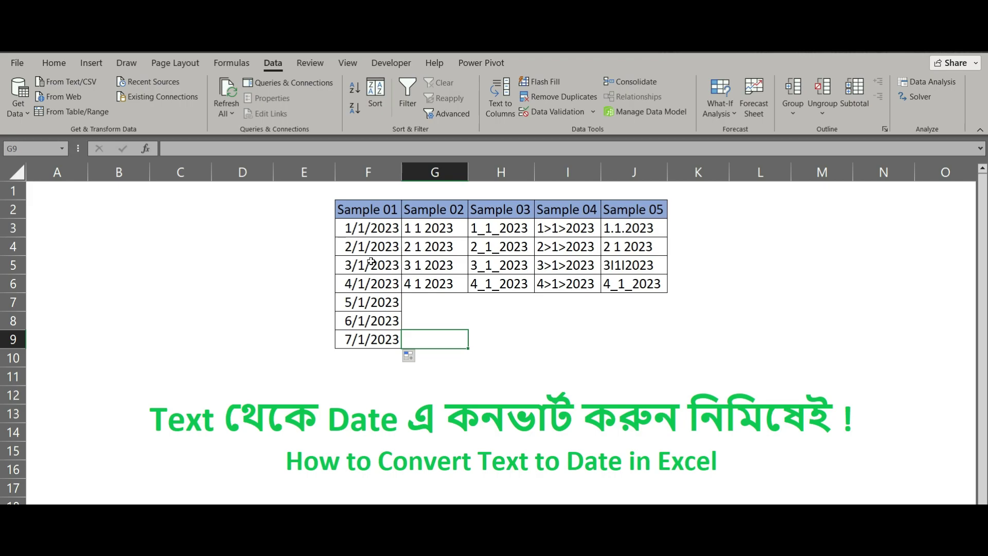
click(444, 319)
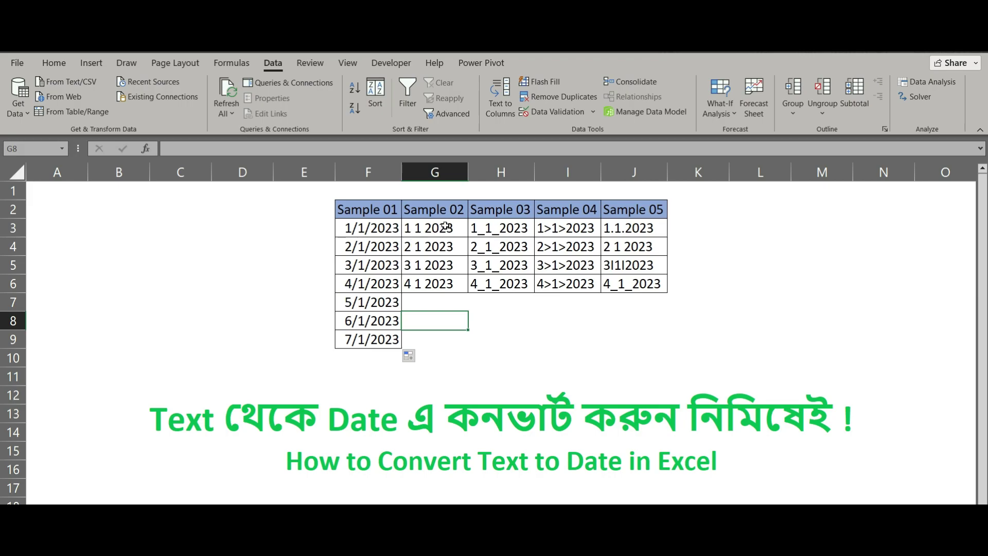
drag(446, 226, 447, 283)
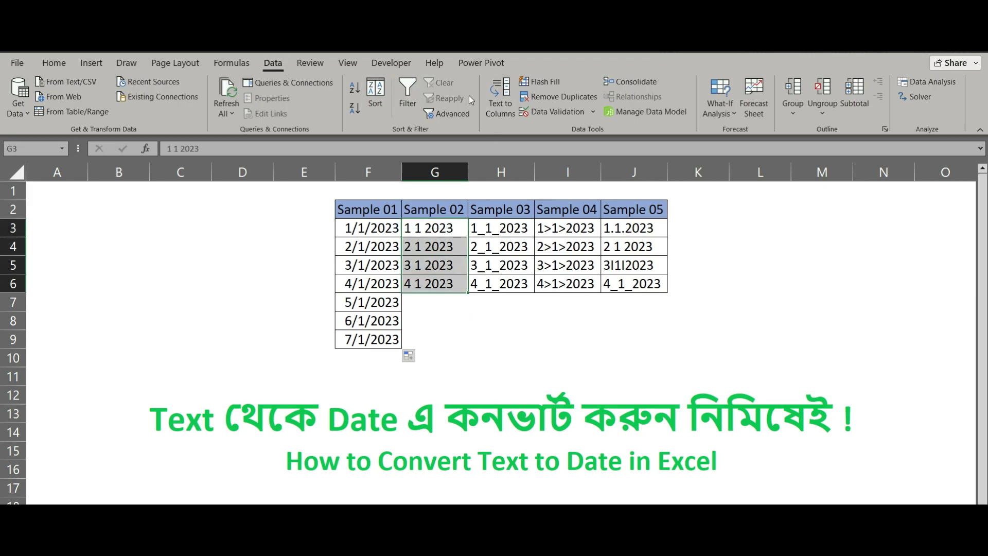
- Convert G3:G6 to Date MDY with Text to Columns and fill down to G9
click(500, 108)
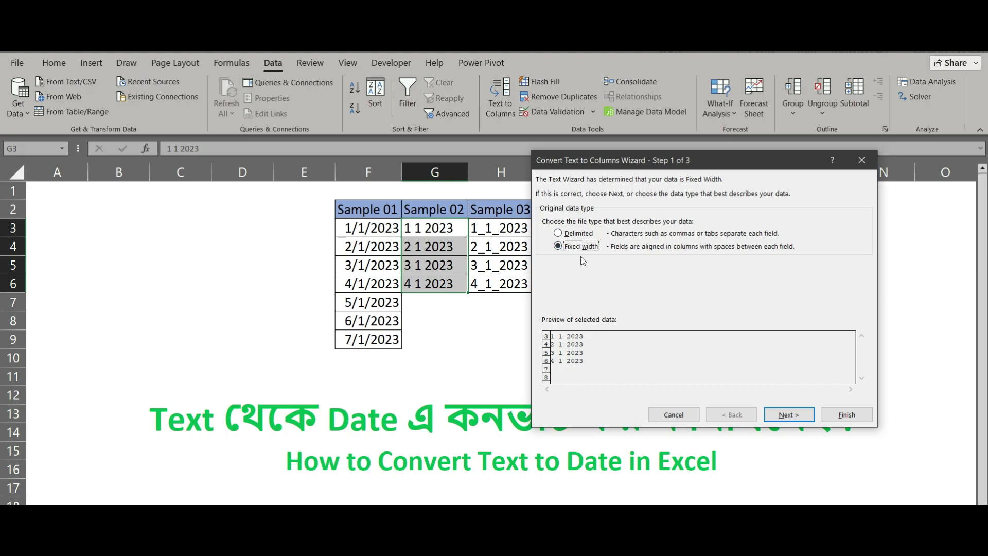
click(558, 234)
click(798, 415)
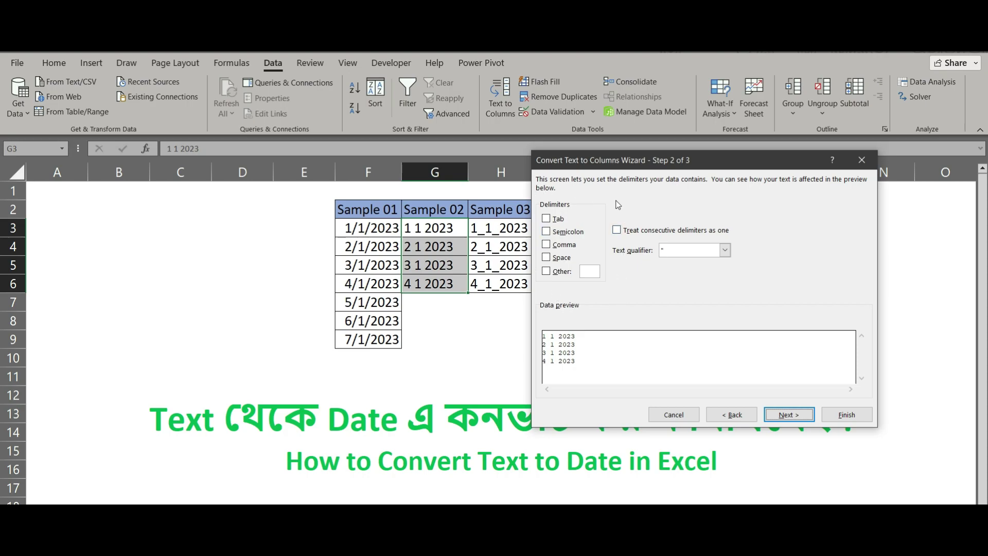
click(786, 415)
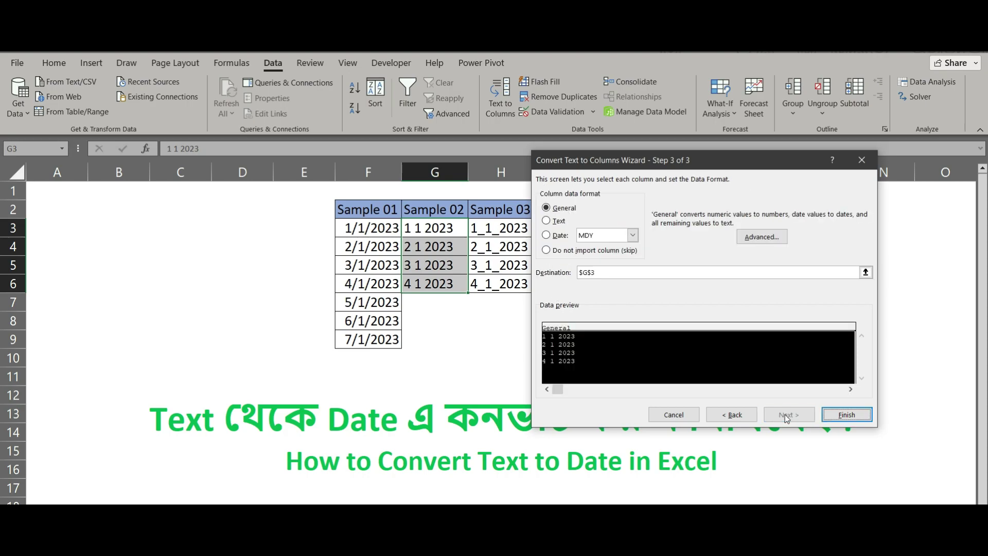
click(547, 235)
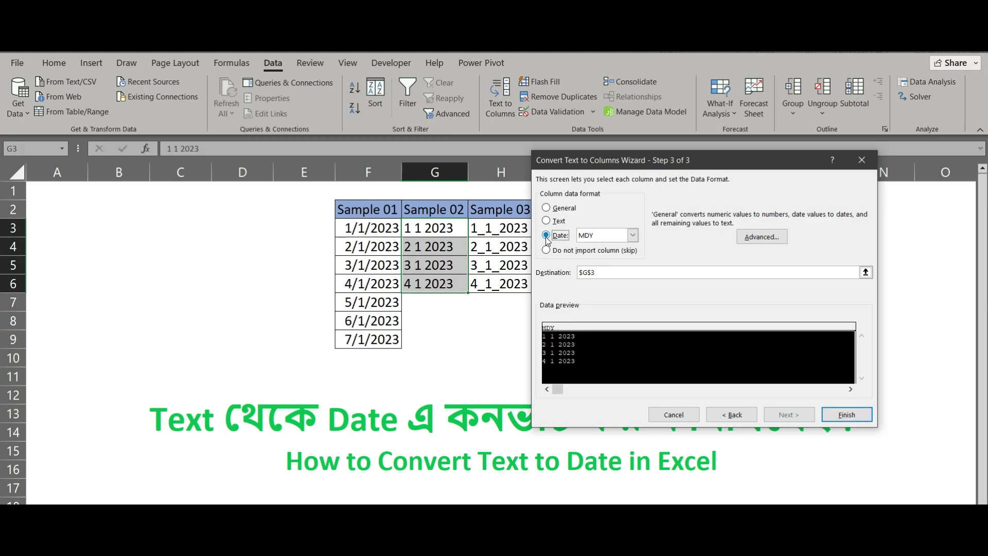
click(846, 415)
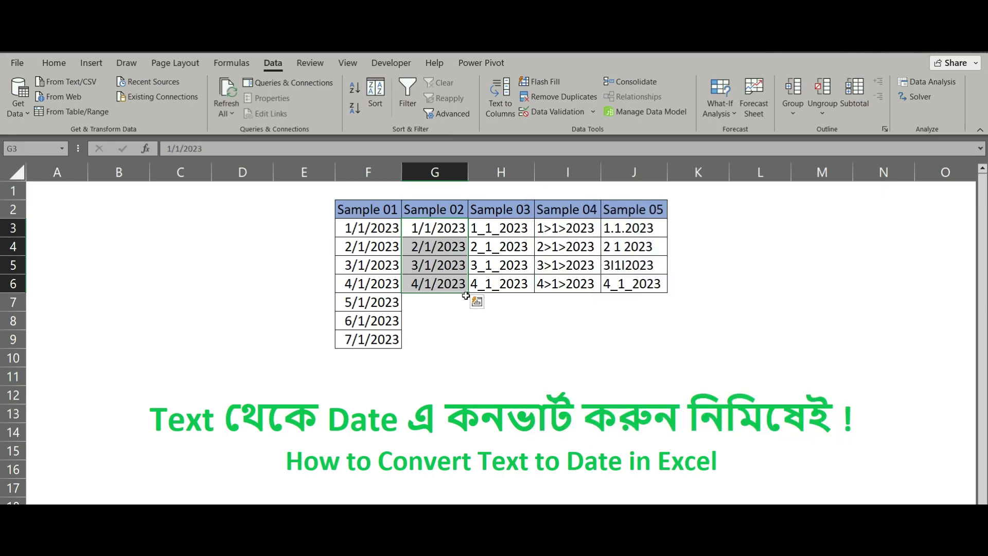
mouse_move(468, 293)
mouse_down()
mouse_move(450, 309)
mouse_move(432, 306)
mouse_up()
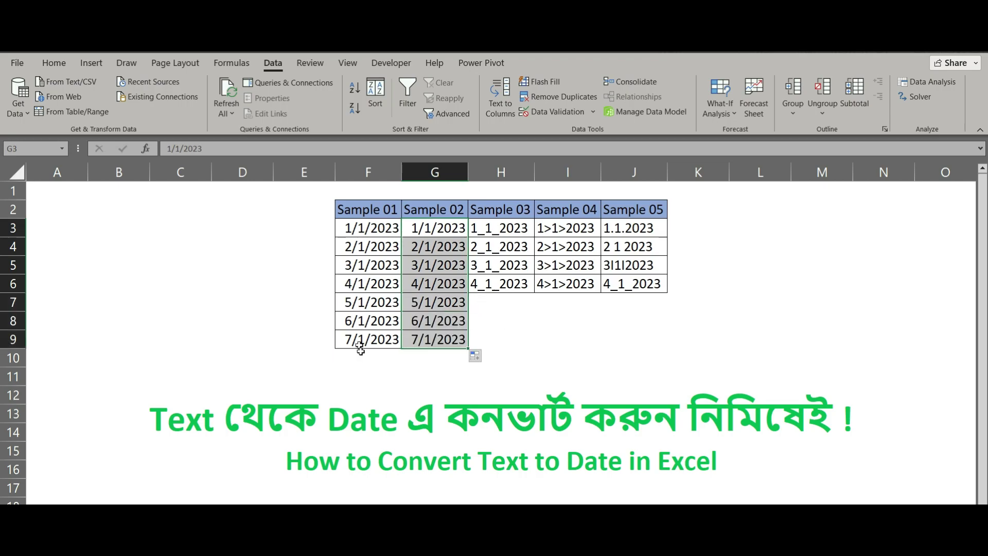
click(537, 316)
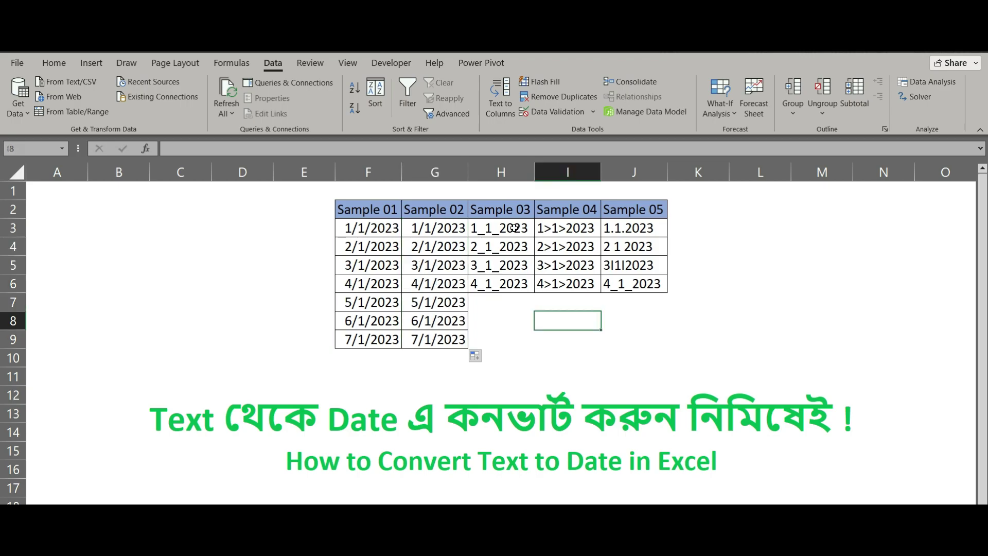
- Convert H3:H6 to Date MDY with Text to Columns and fill down to H9
drag(515, 230, 520, 283)
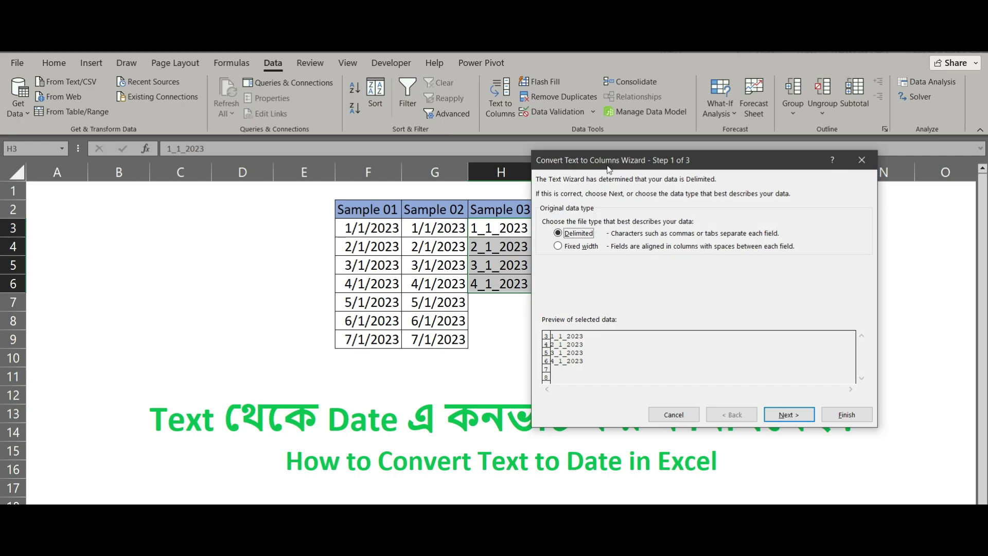
drag(607, 167, 632, 141)
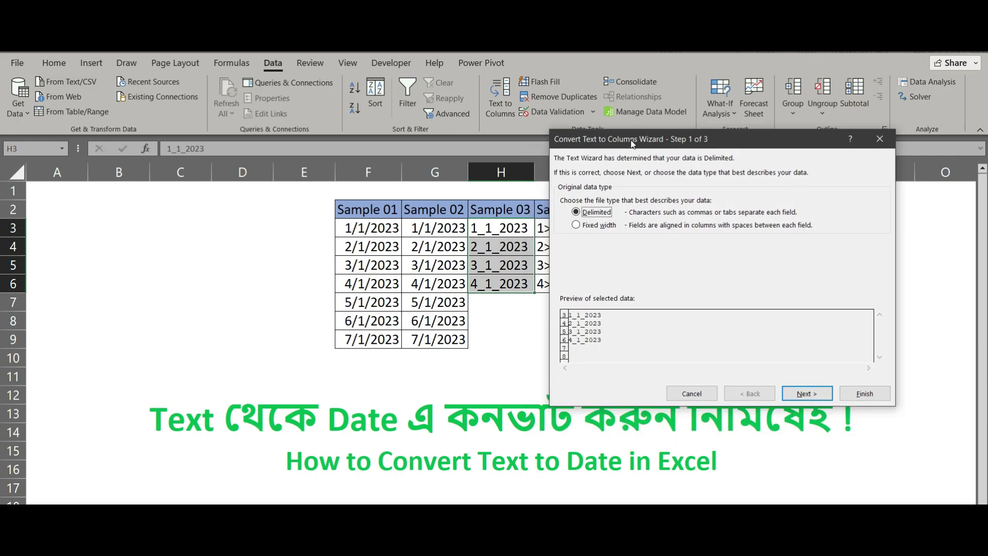
click(806, 393)
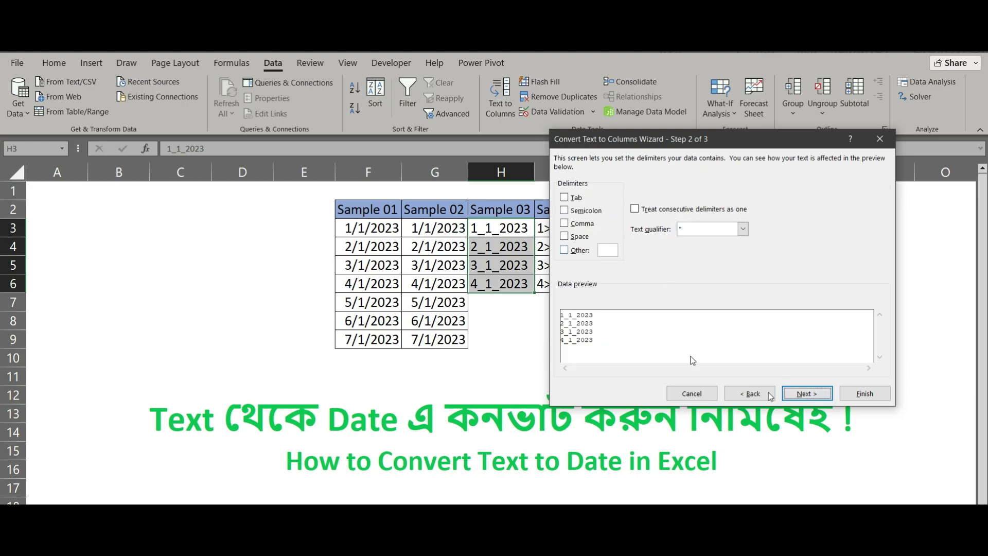
click(805, 393)
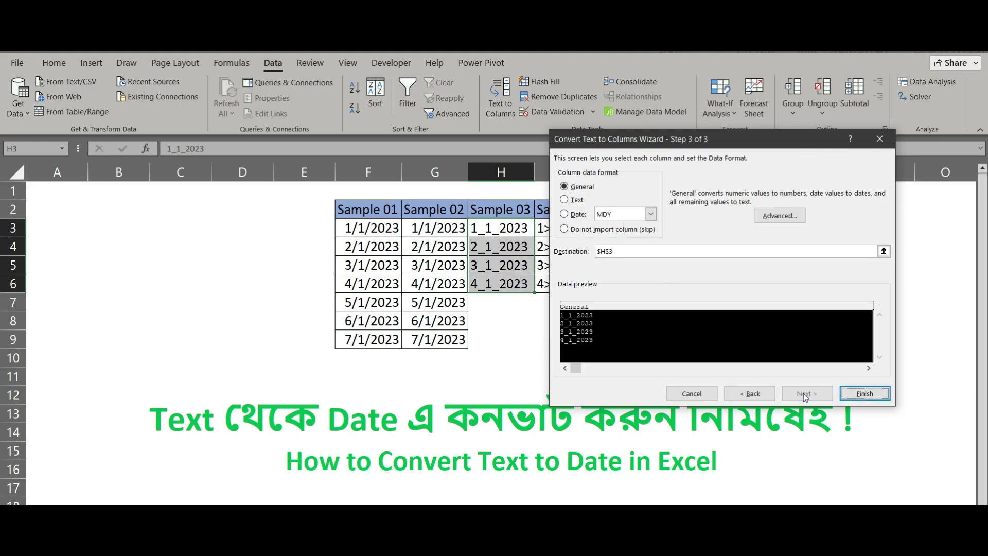
click(565, 214)
click(855, 394)
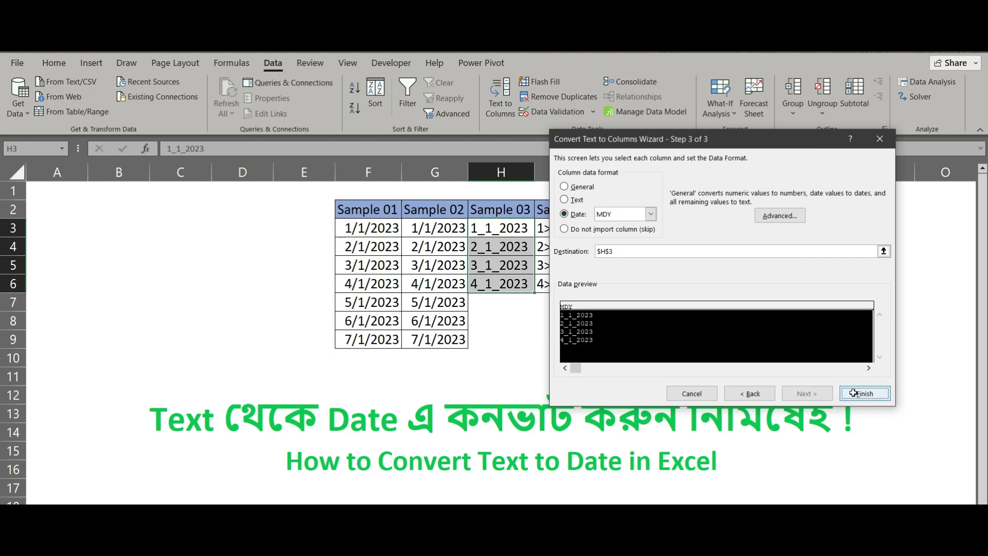
drag(535, 293, 534, 344)
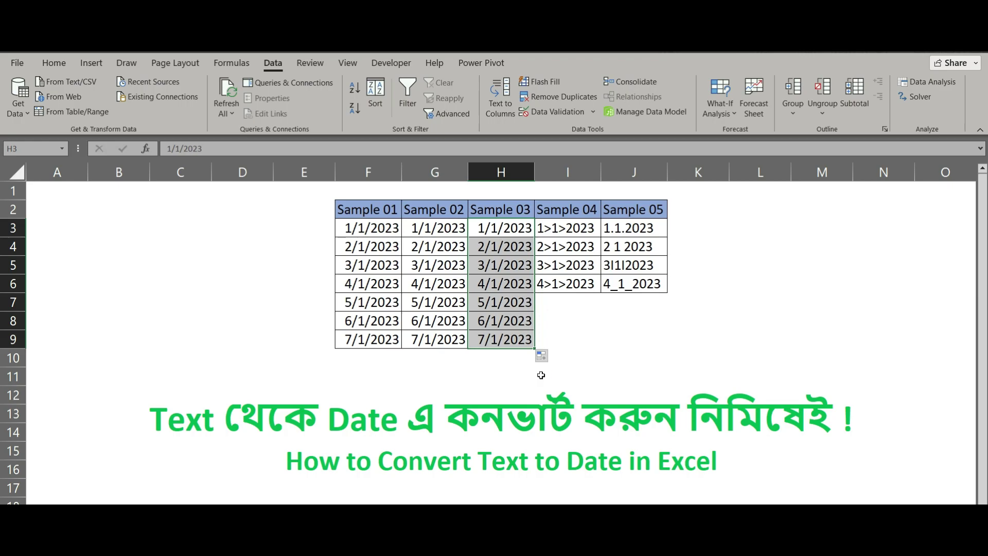
drag(573, 231, 566, 284)
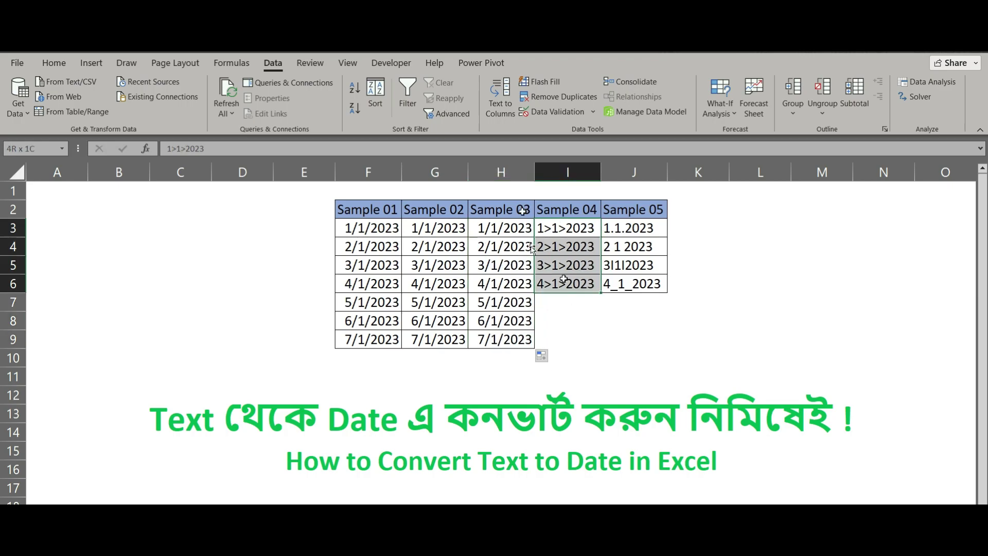
- Convert I3:I6 to Date MDY with Text to Columns and fill down to I9
click(496, 111)
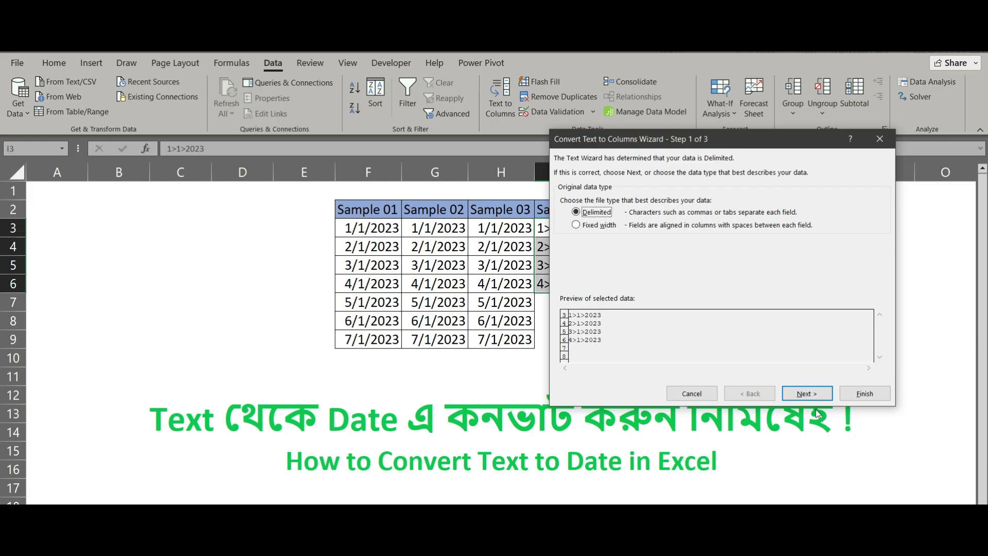
click(807, 393)
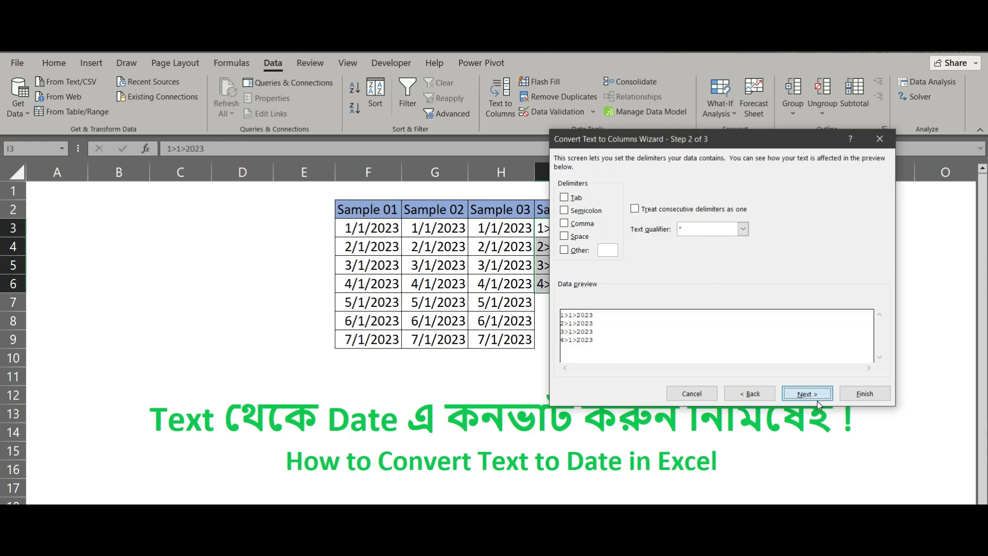
click(806, 393)
click(564, 214)
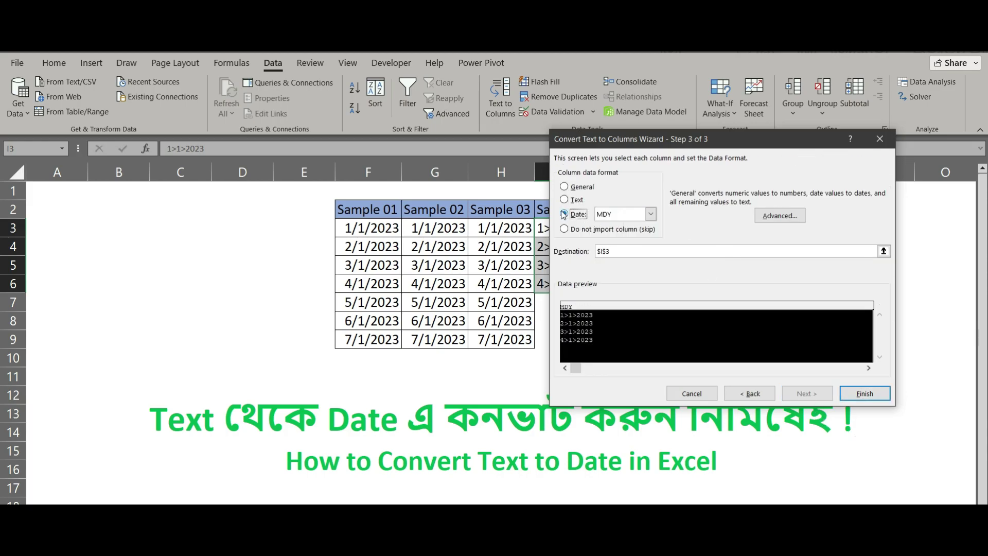
click(863, 392)
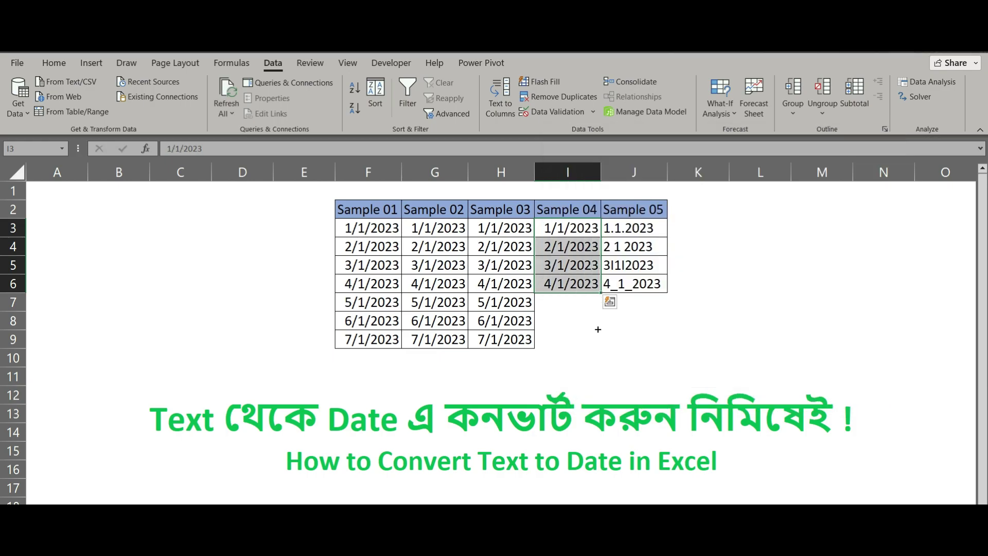
drag(598, 329, 600, 342)
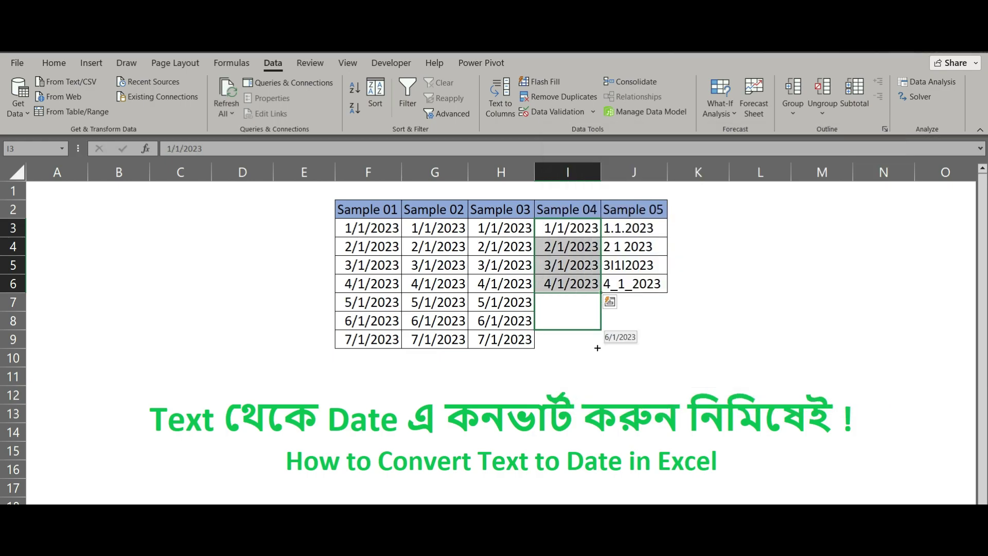
click(704, 324)
drag(639, 235, 637, 288)
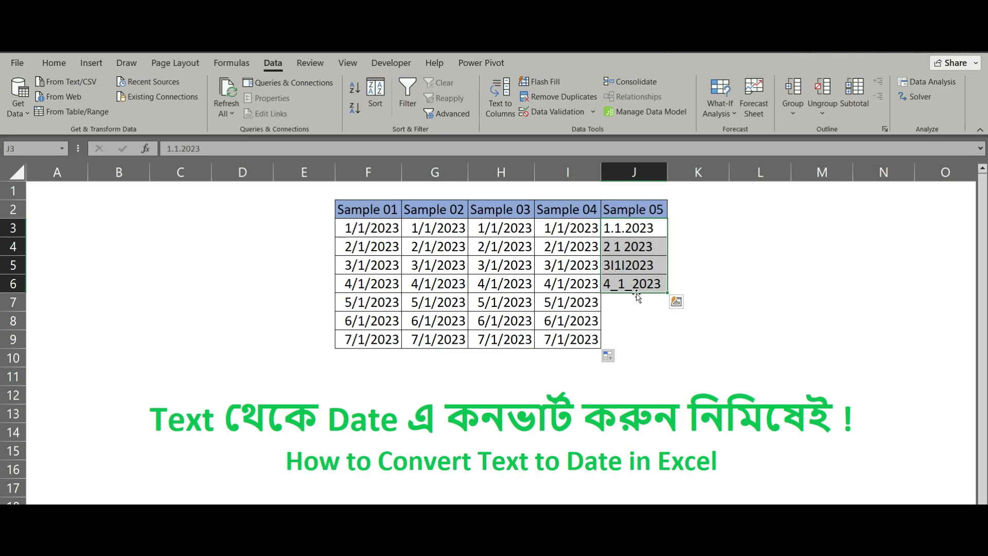
- Convert J3:J6 to Date MDY with Text to Columns and fill down to J9
drag(633, 228, 637, 286)
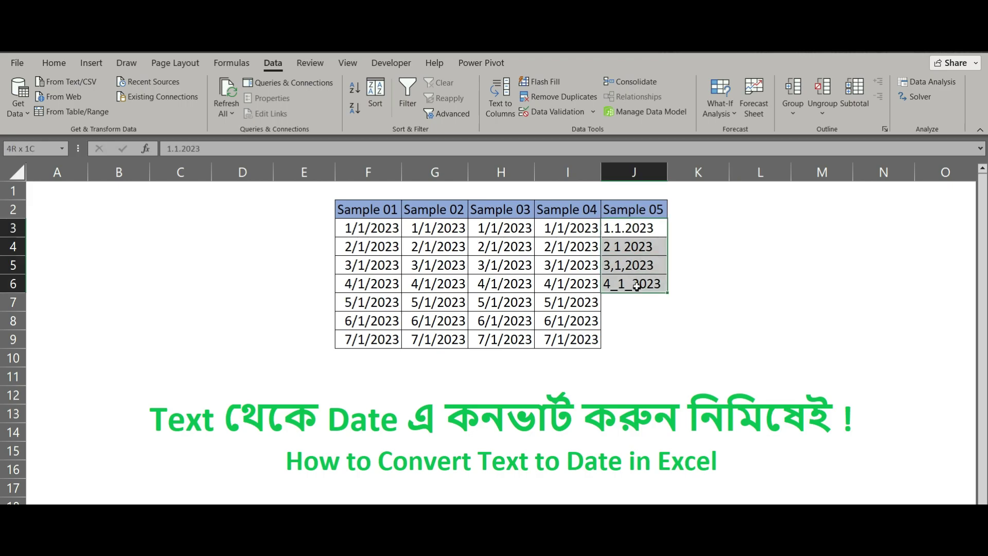
click(492, 105)
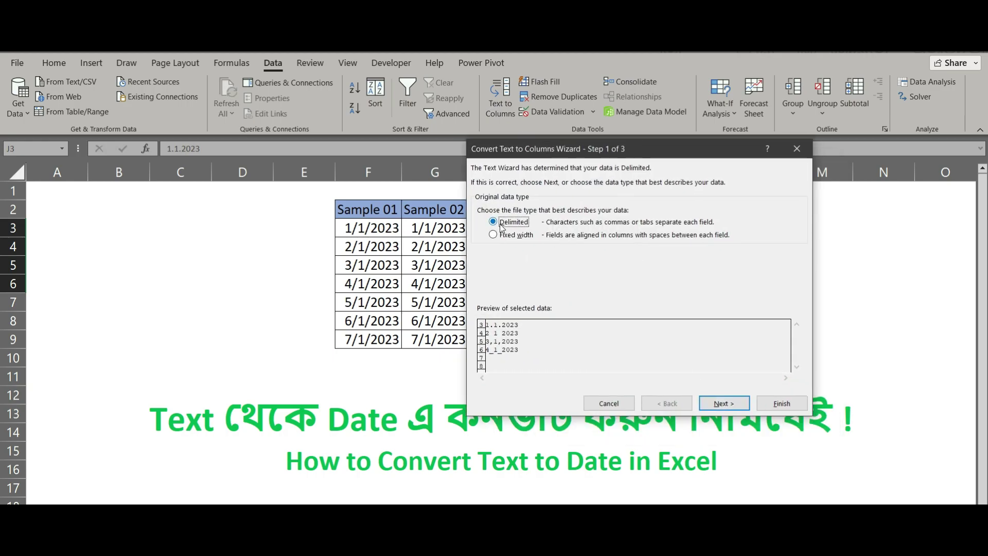
click(728, 404)
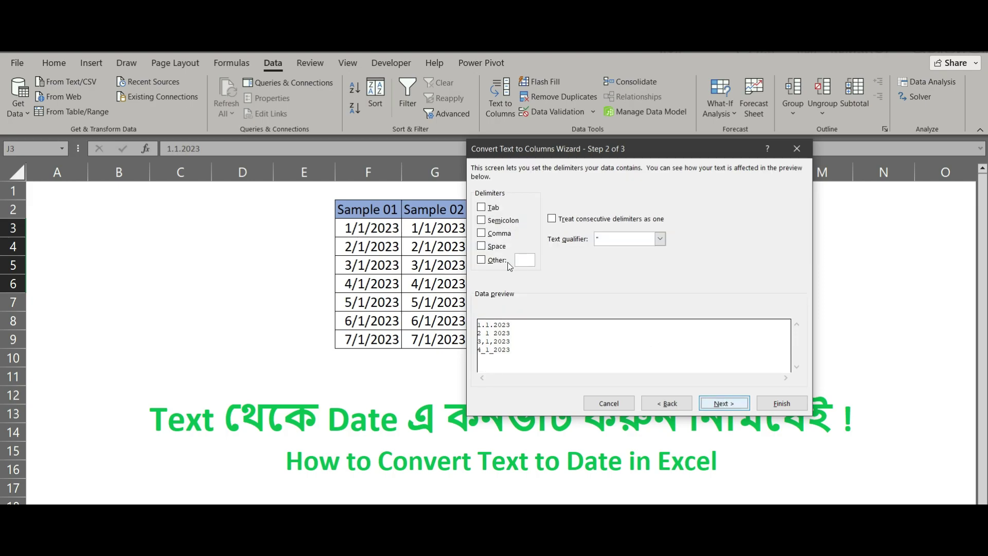
click(708, 398)
click(481, 223)
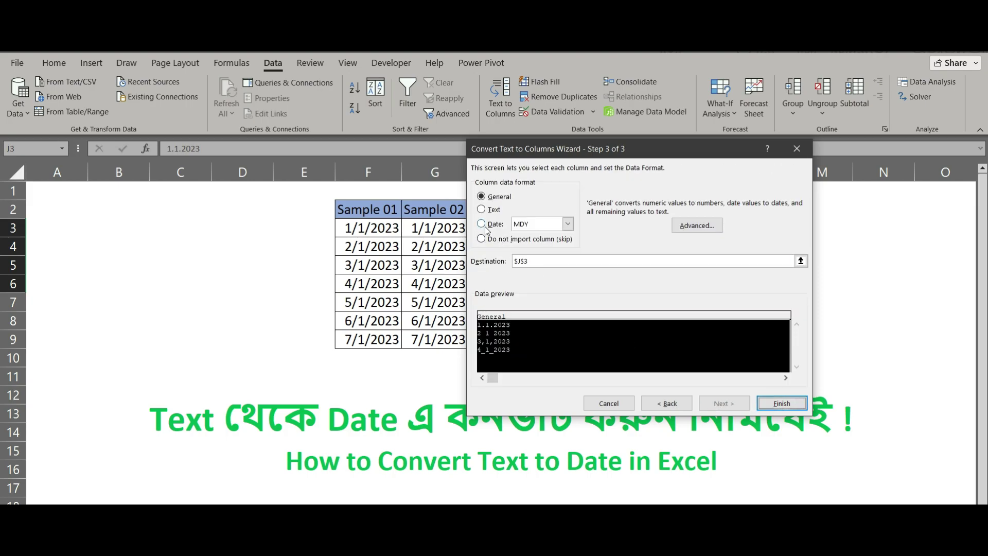
click(766, 406)
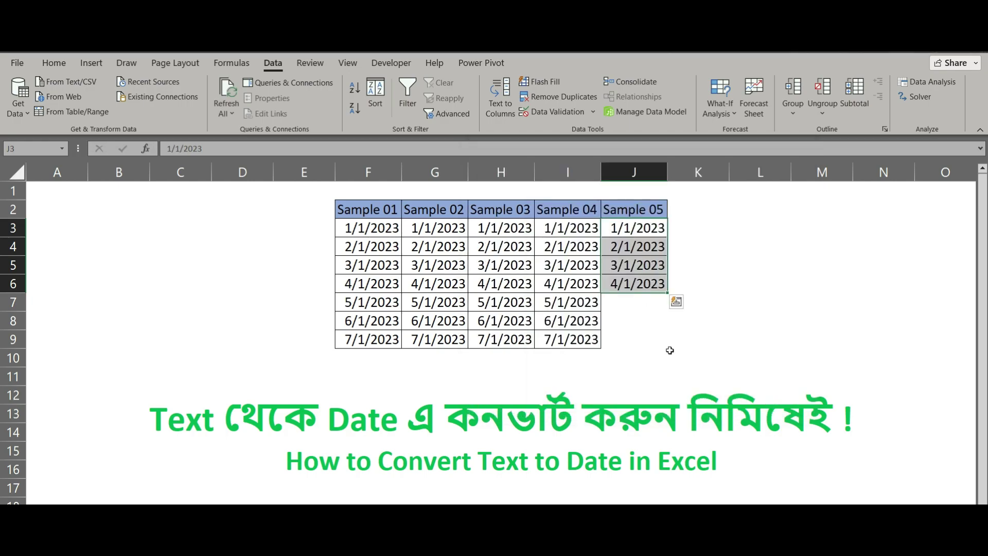
drag(668, 292, 667, 348)
click(739, 304)
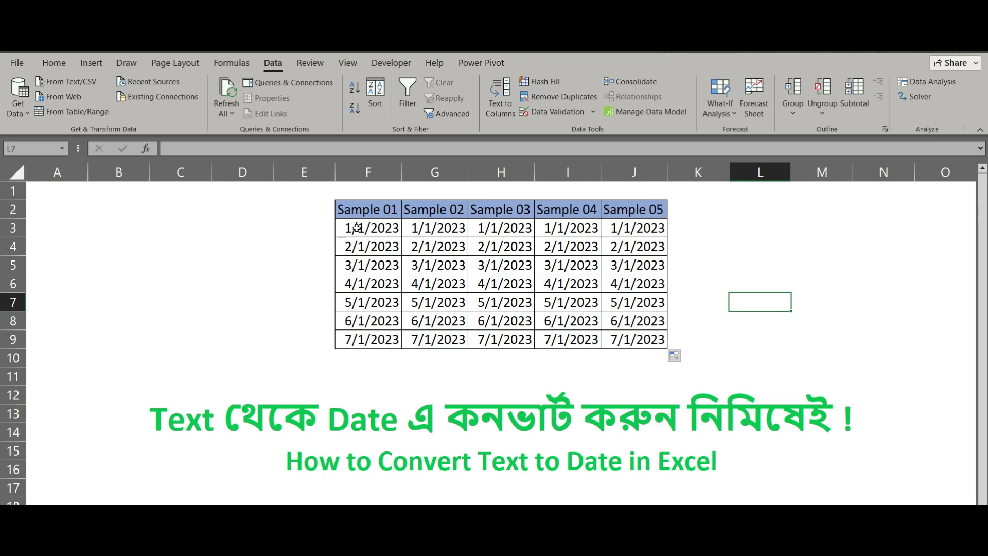
- Apply the 14-Mar-12 date format to the whole range F3:J9
drag(357, 227, 634, 337)
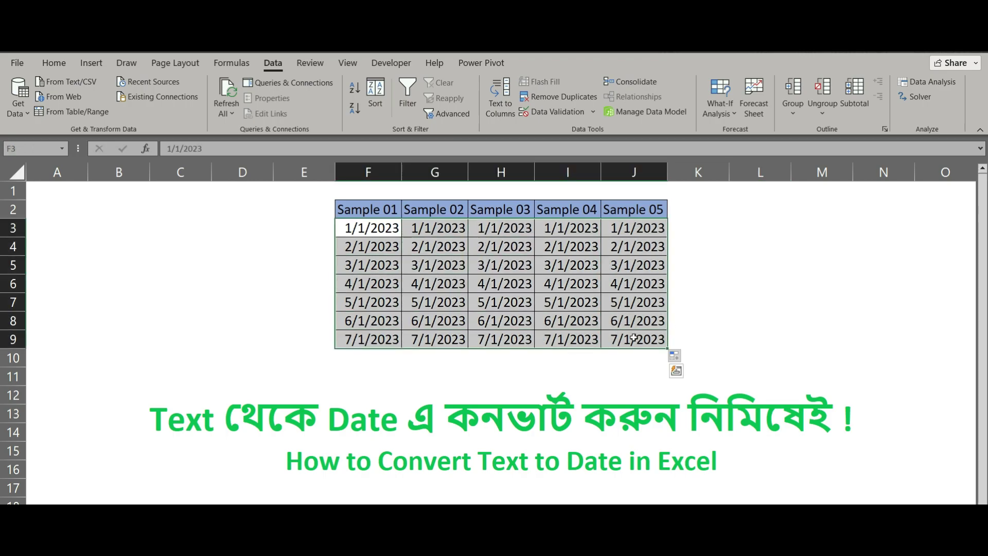
key(ctrl+1)
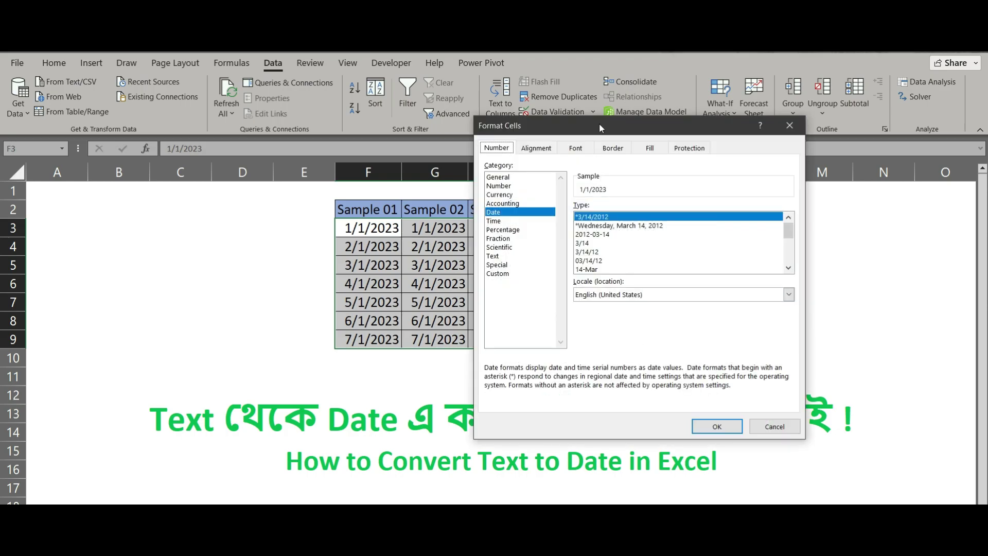
drag(598, 123, 441, 135)
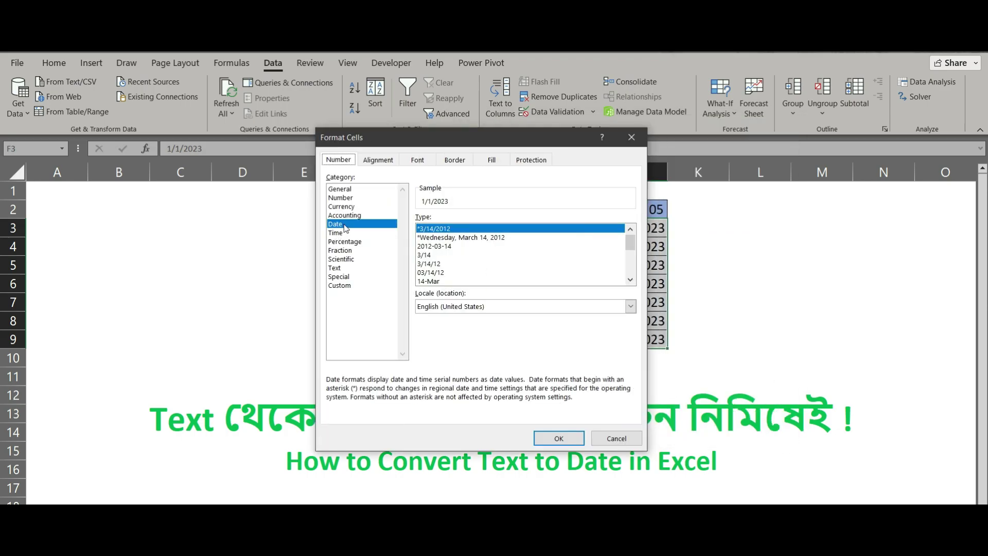
scroll(477, 270, down, 1)
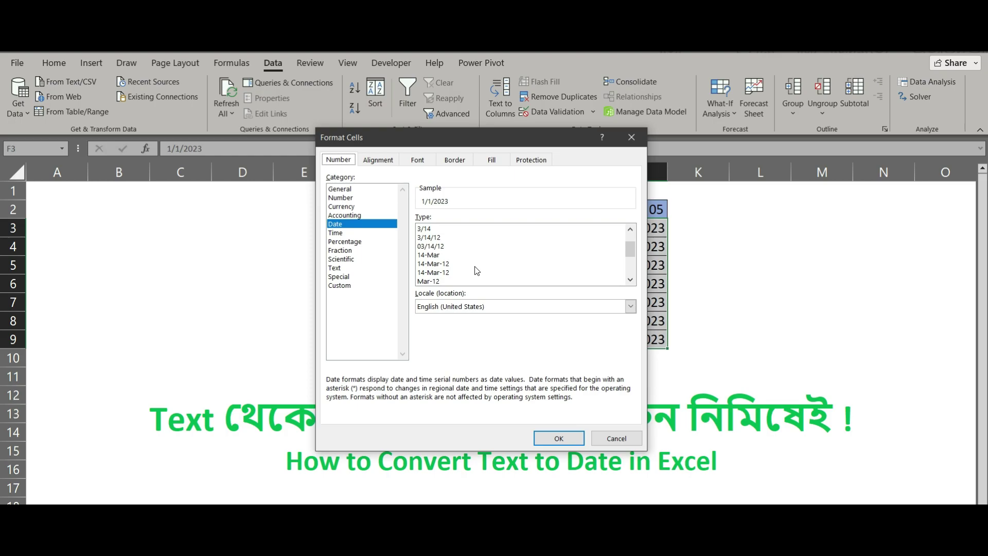
click(444, 264)
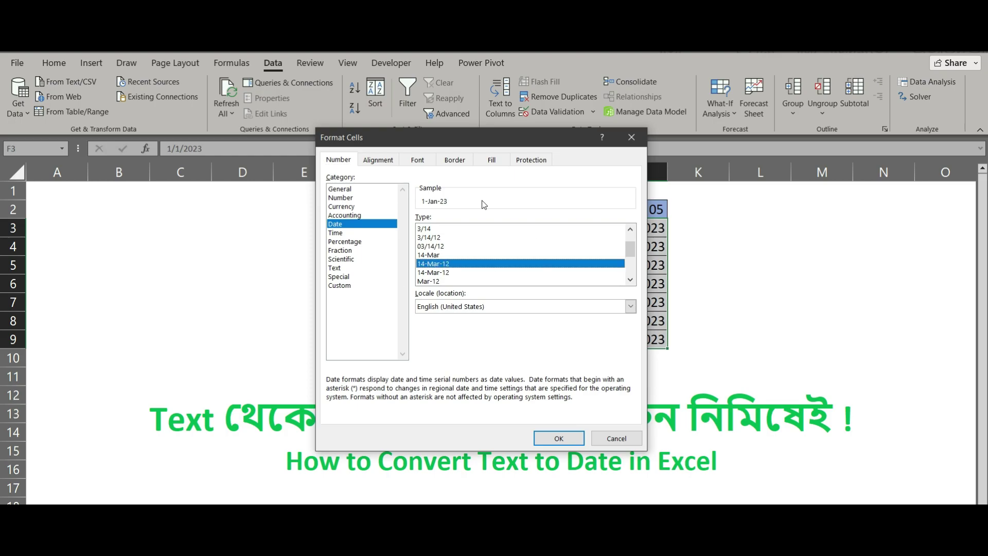
click(560, 438)
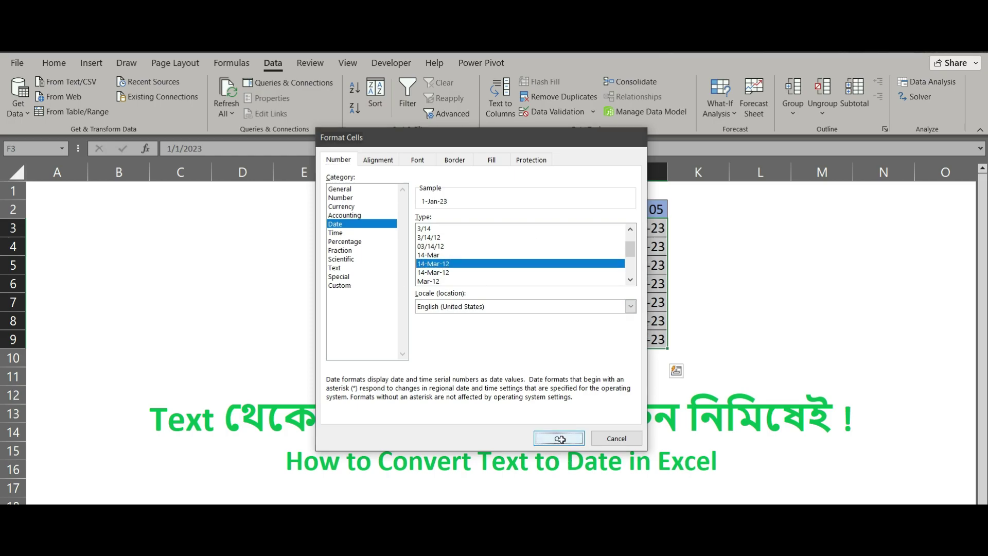
- Check the underlying values in cells J9 and F7
click(671, 294)
click(630, 343)
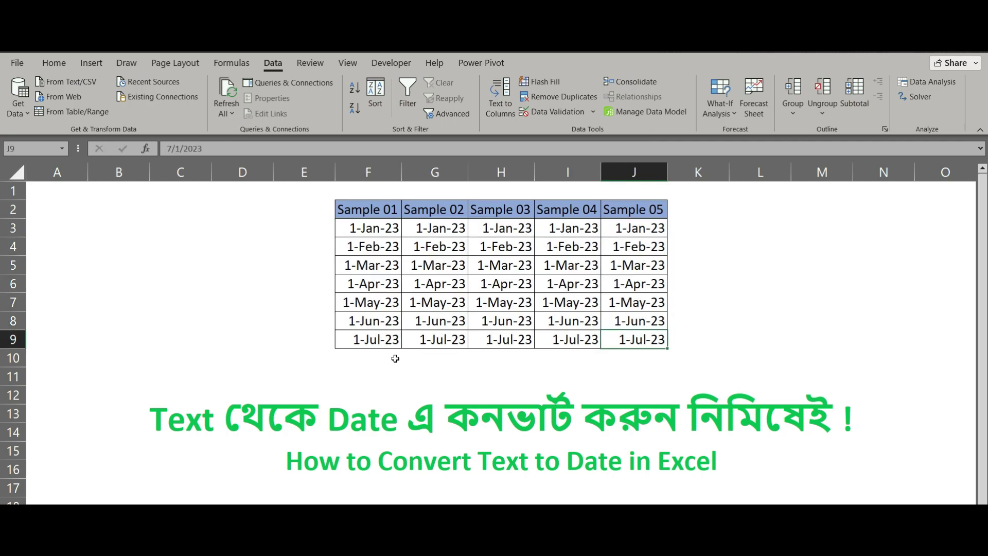
click(501, 358)
click(372, 297)
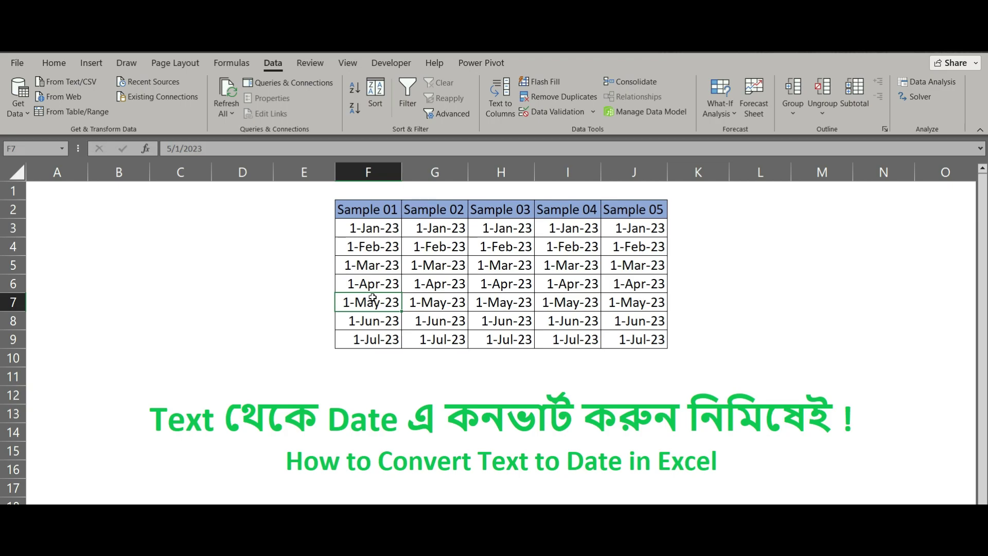